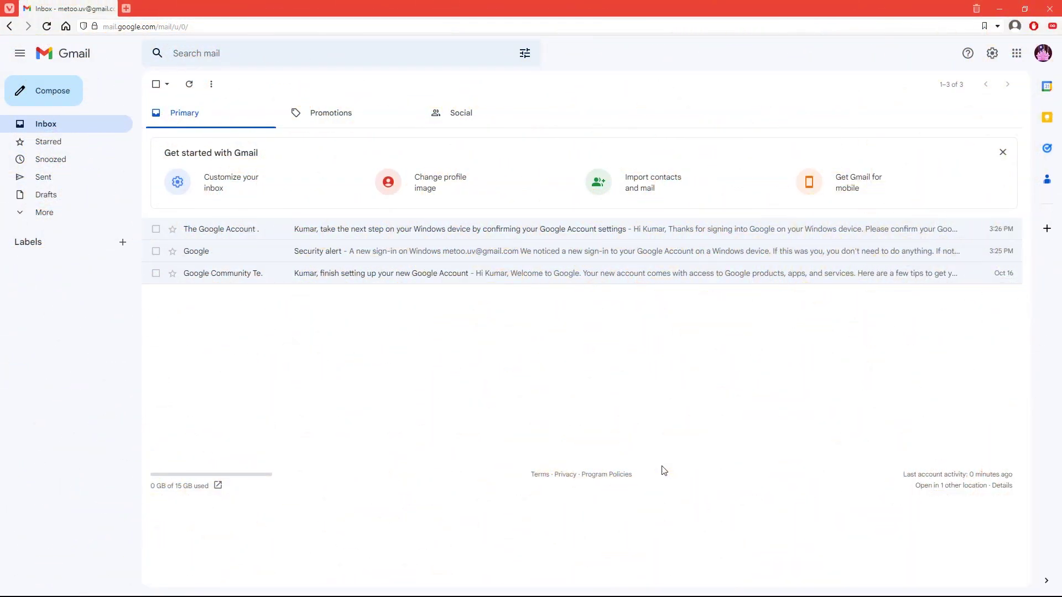
- Start a new message to the recipient's Gmail address with the subject 'image'
click(34, 93)
click(729, 294)
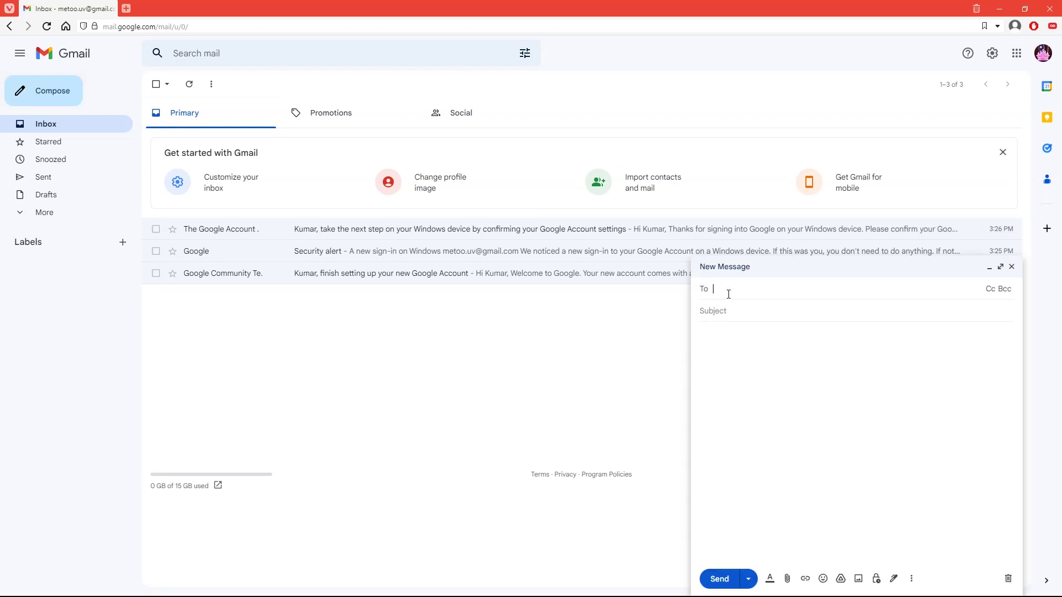
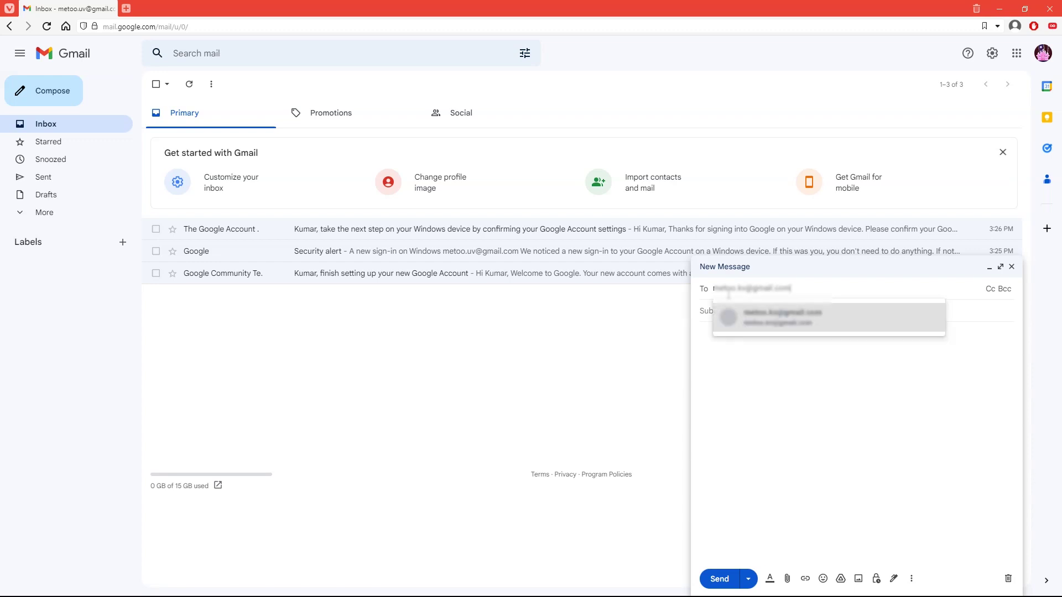
click(785, 319)
click(762, 328)
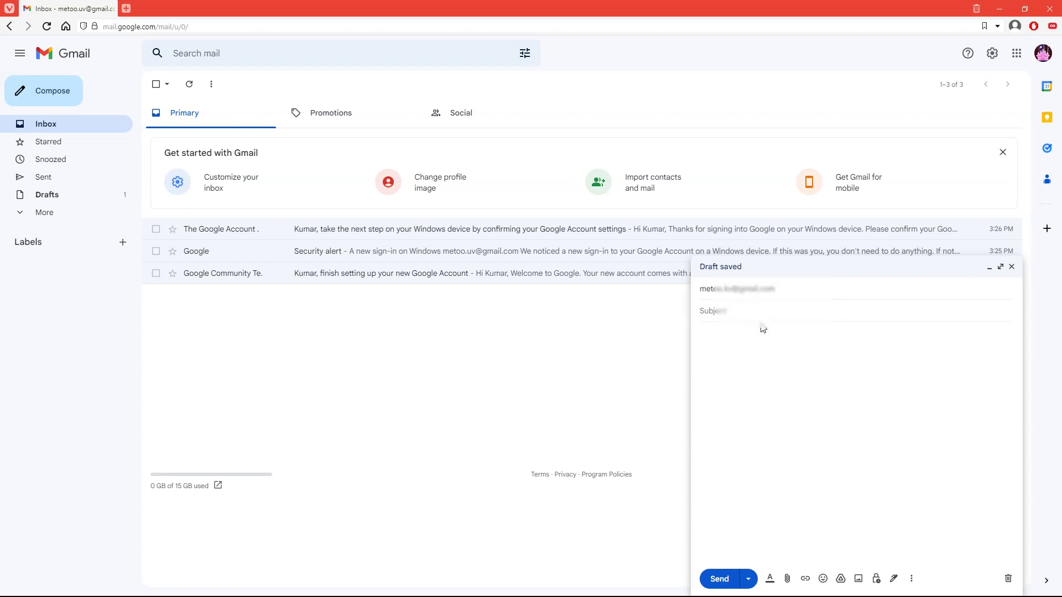
text(image)
click(762, 328)
- Attach 0aba15c1a1.jpg and 0d670cf5.jpg from D:\New folder to the draft
click(787, 578)
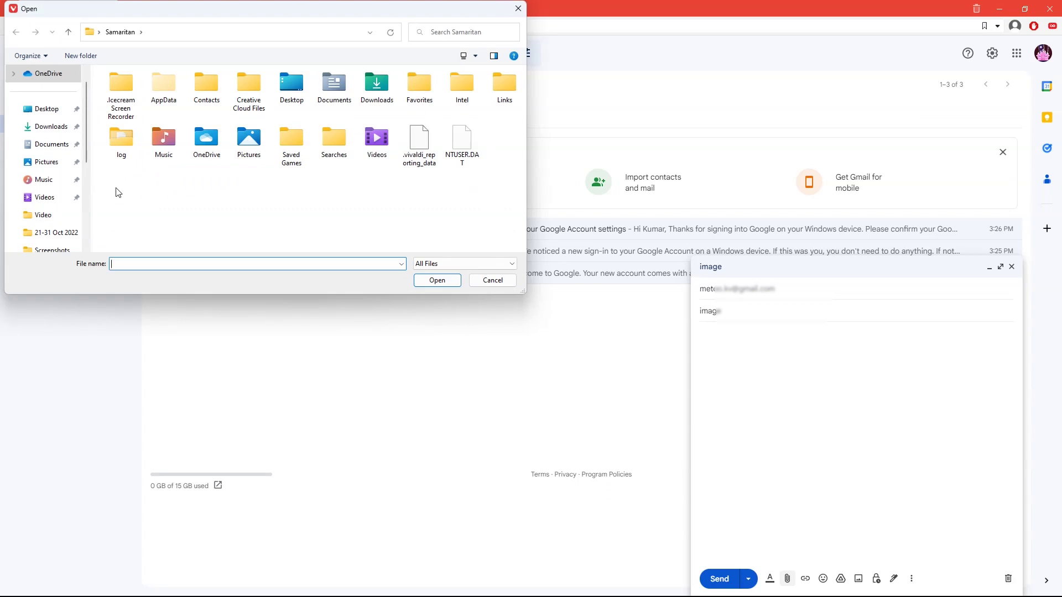
scroll(56, 165, down, 5)
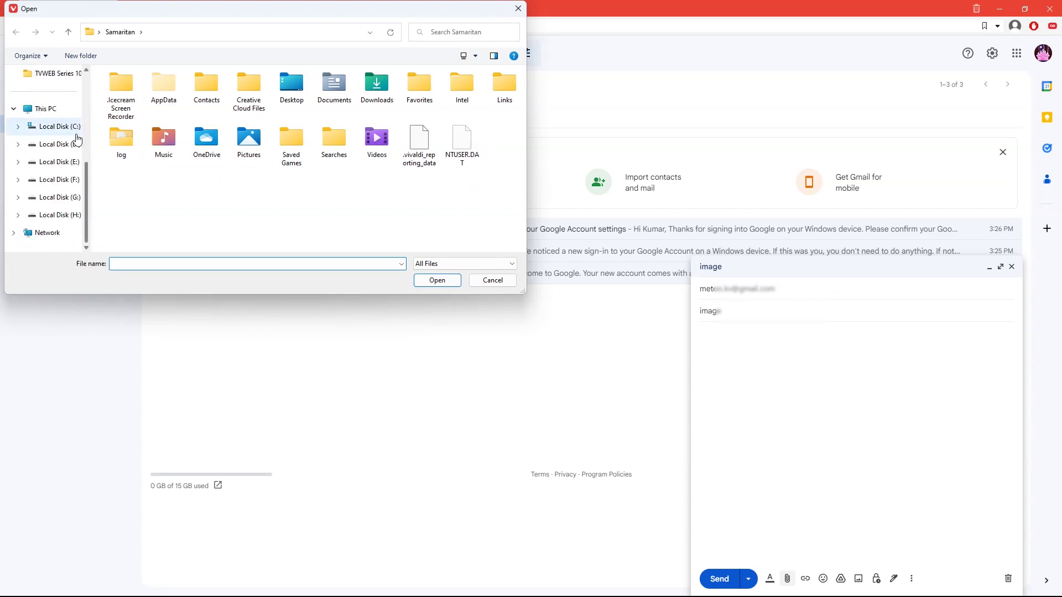
click(68, 145)
double_click(130, 158)
click(130, 113)
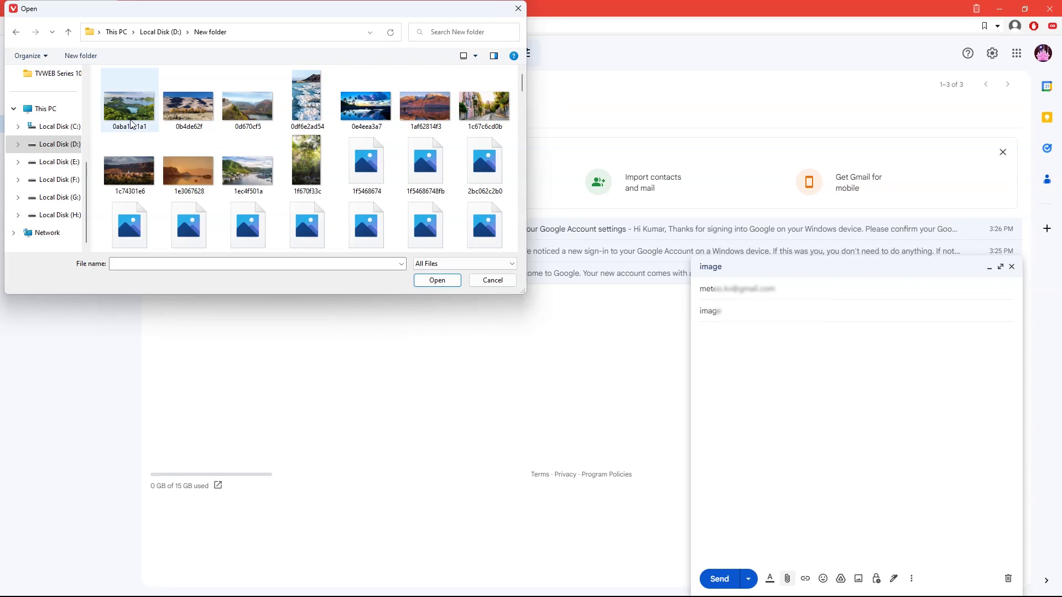
ctrl+click(247, 111)
click(436, 280)
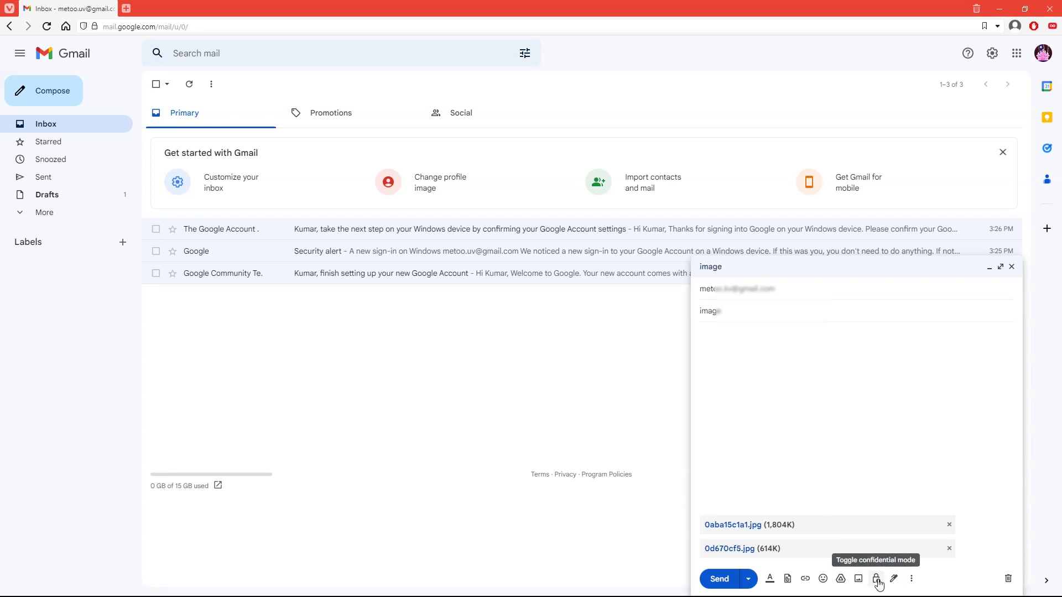
- Turn on confidential mode with a 1-week expiry (Nov 7, 2022) and SMS passcode required
click(877, 581)
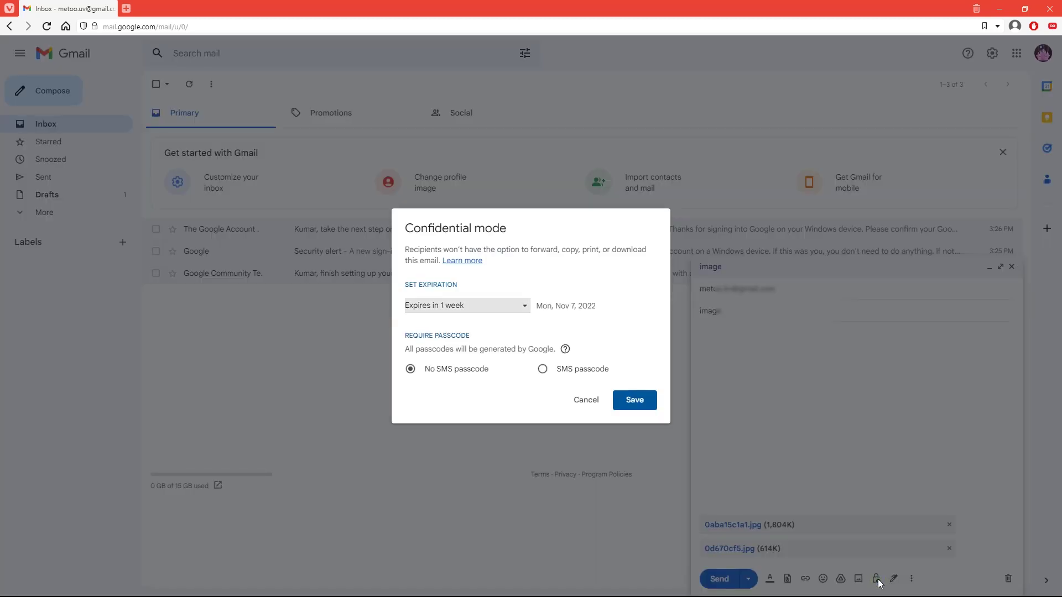
click(524, 307)
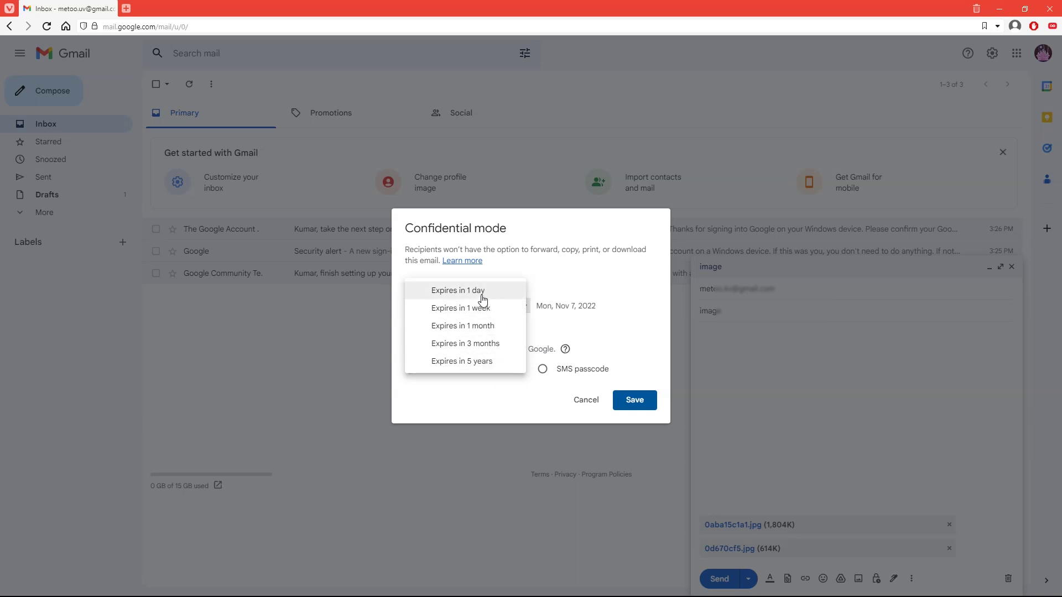
click(481, 308)
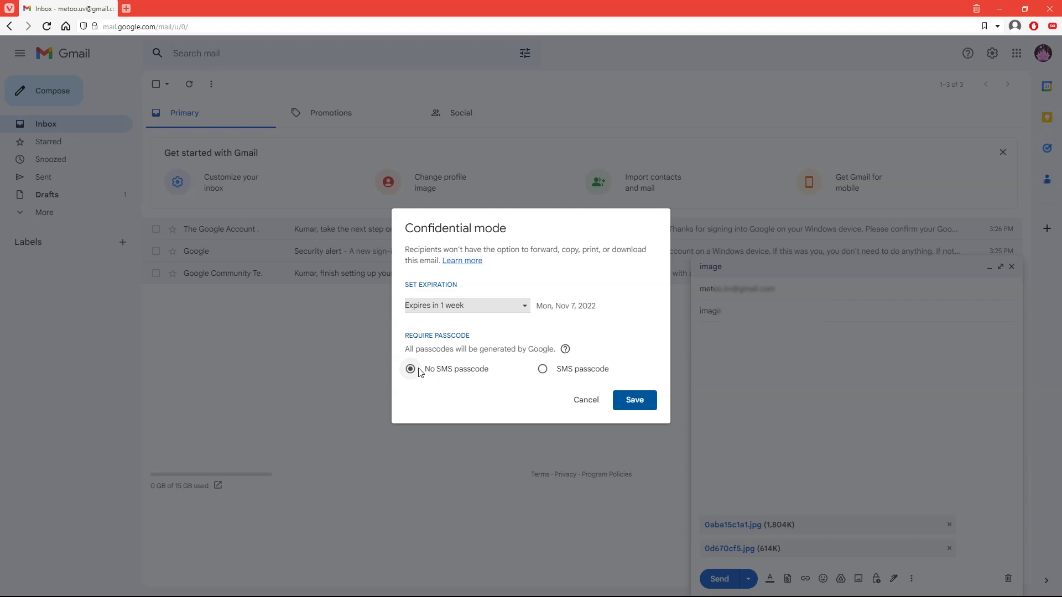
click(543, 371)
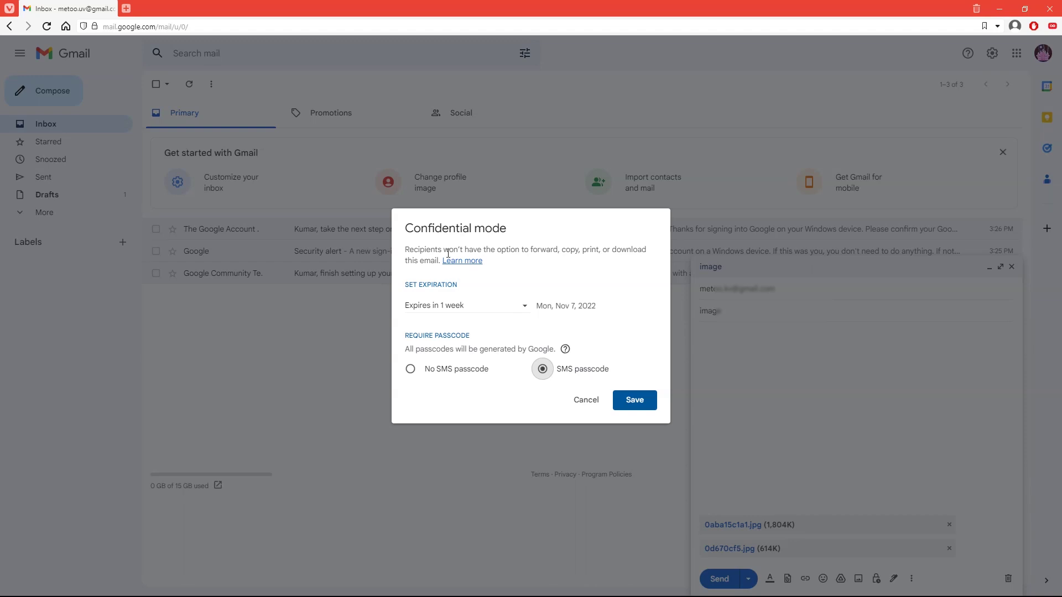
drag(403, 250, 450, 256)
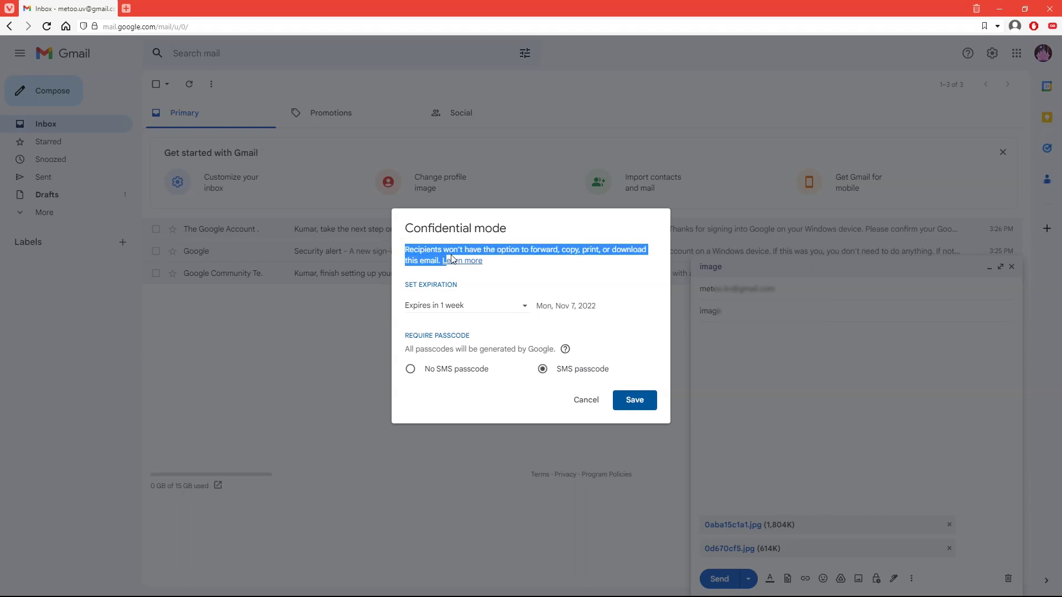
click(491, 268)
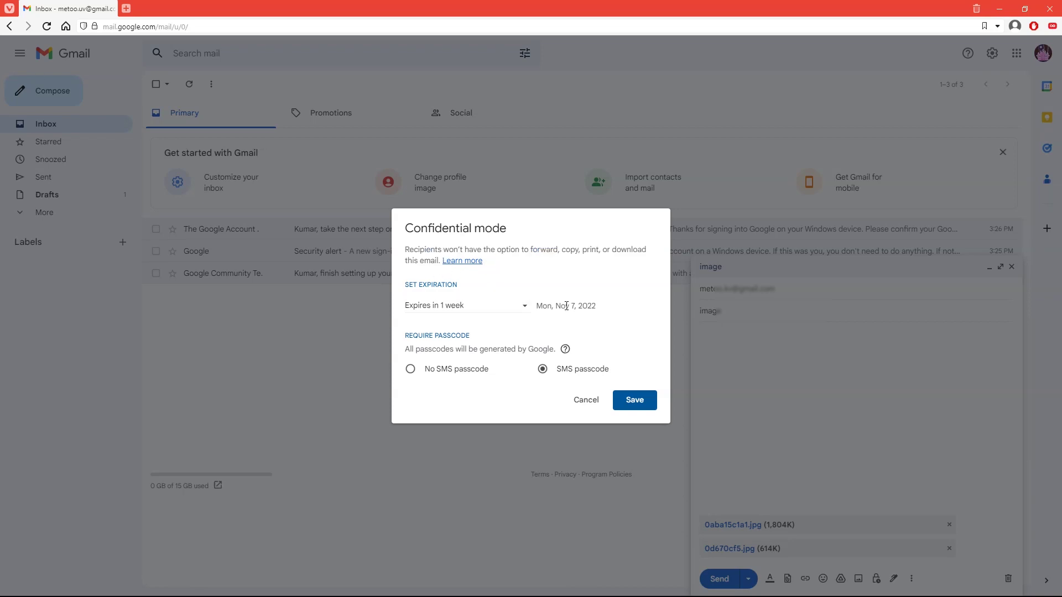
click(637, 403)
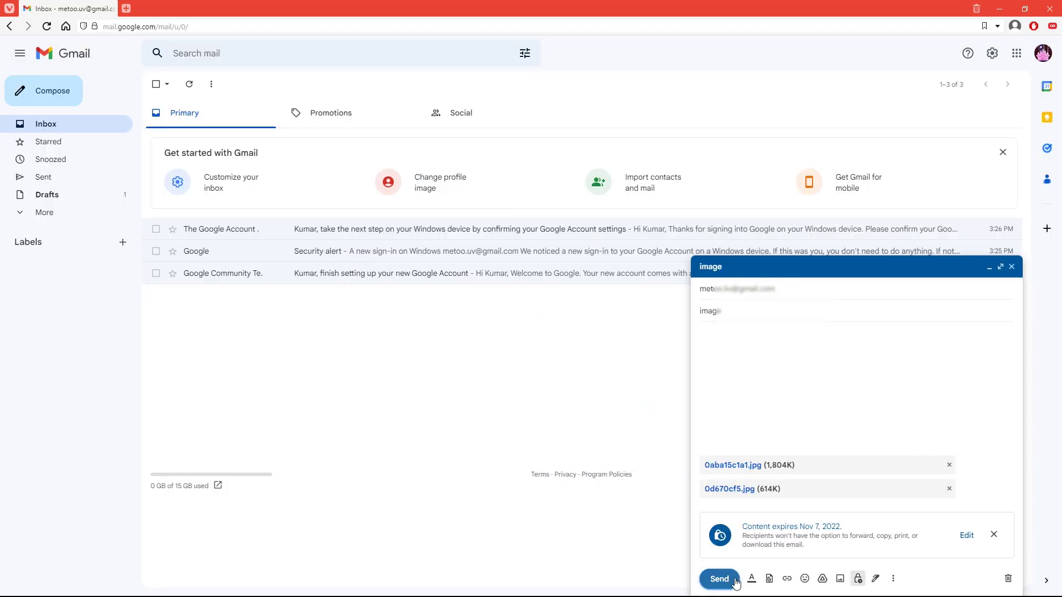
- Look through More options' Label menu without changes, then send, prompting phone number confirmation
click(894, 580)
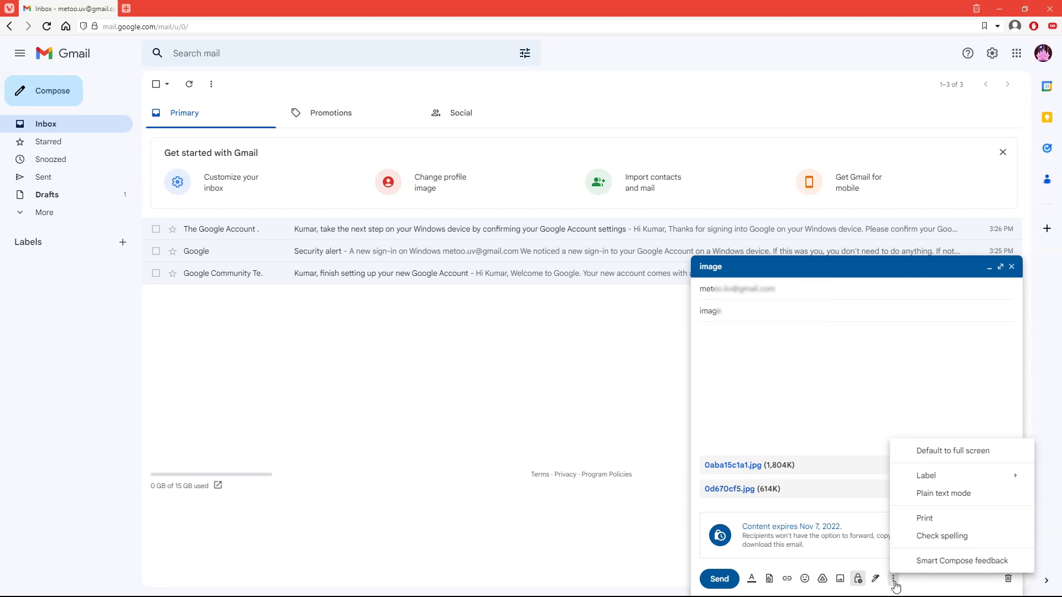
mouse_move(945, 481)
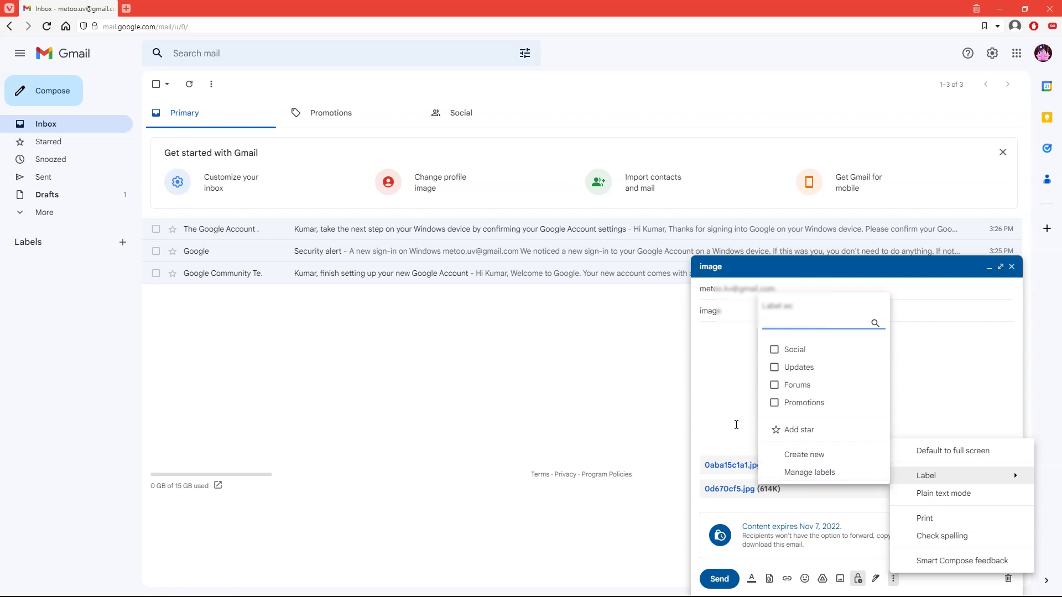
click(736, 424)
click(721, 579)
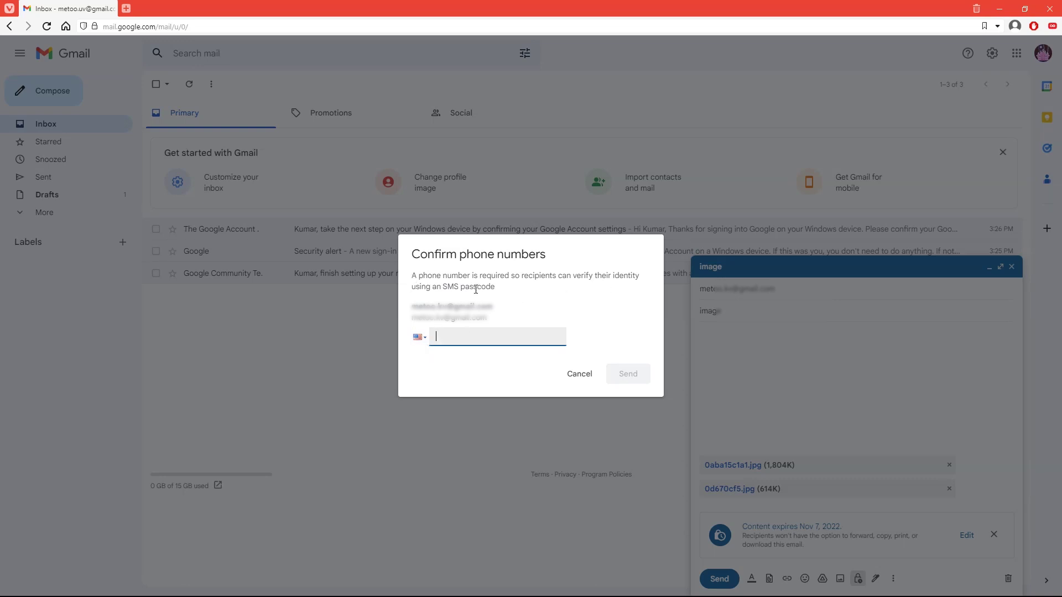
- Enter the recipient's India (+91) mobile number, send the confidential message, and view Sent mail
click(420, 337)
scroll(473, 408, down, 10)
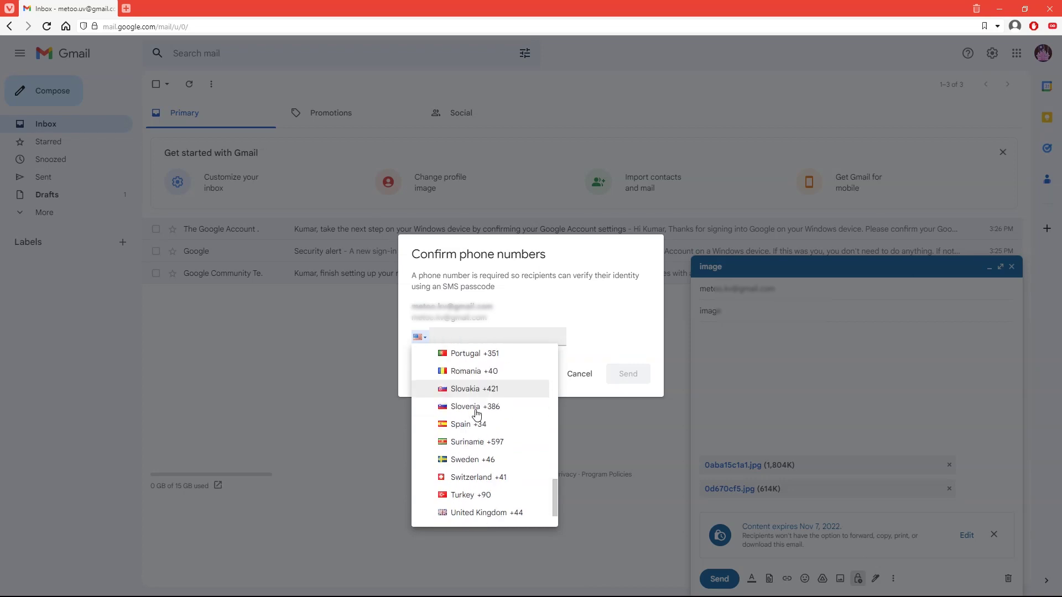
scroll(475, 412, up, 4)
scroll(476, 414, up, 2)
click(475, 423)
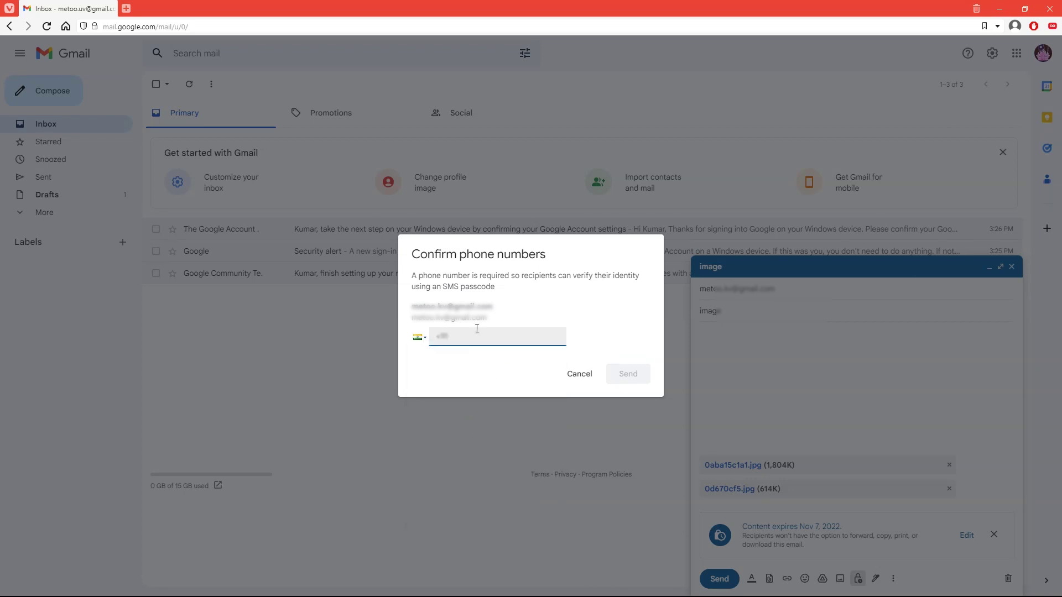
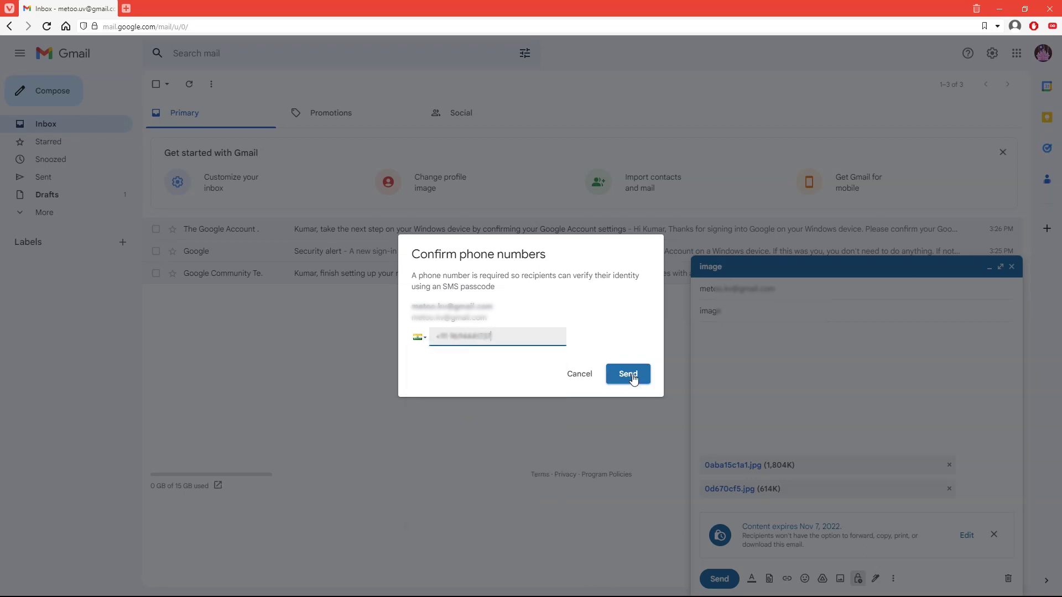
click(633, 378)
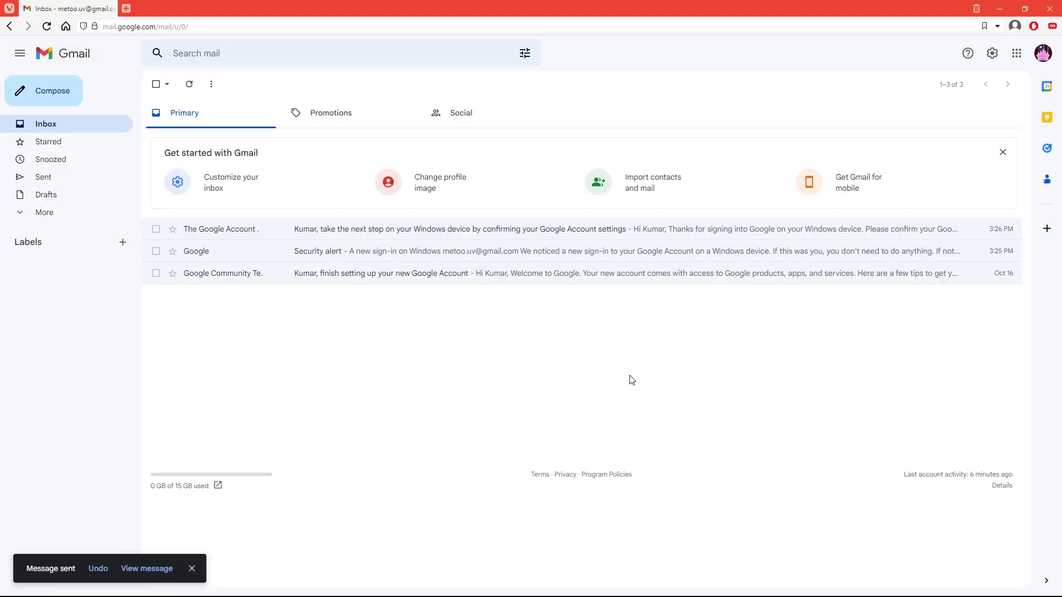
click(53, 177)
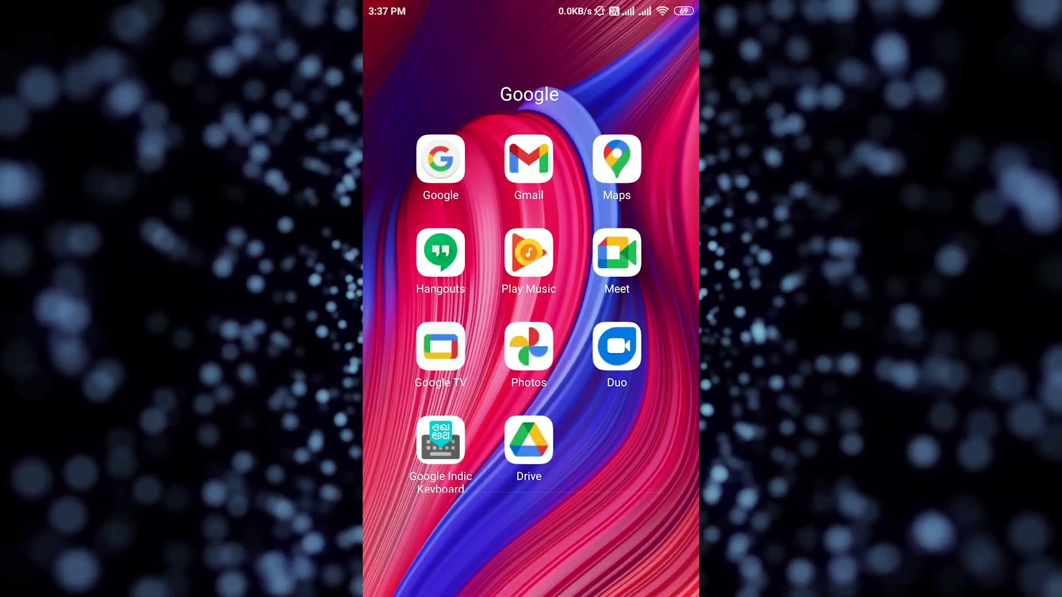
- On the phone, open the 'image' email, request an SMS passcode, and submit the received code
click(528, 159)
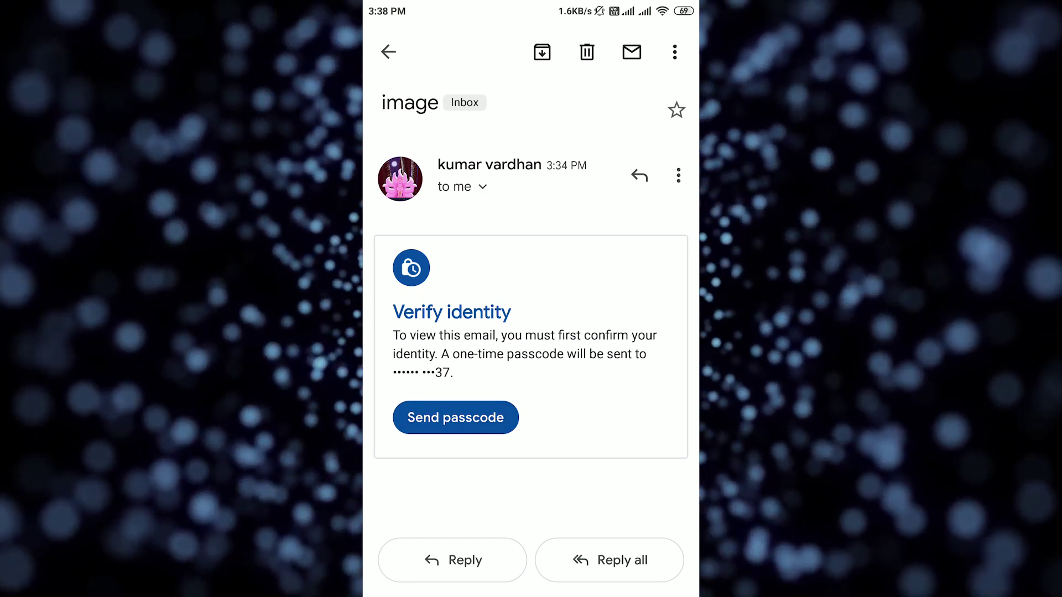
click(455, 418)
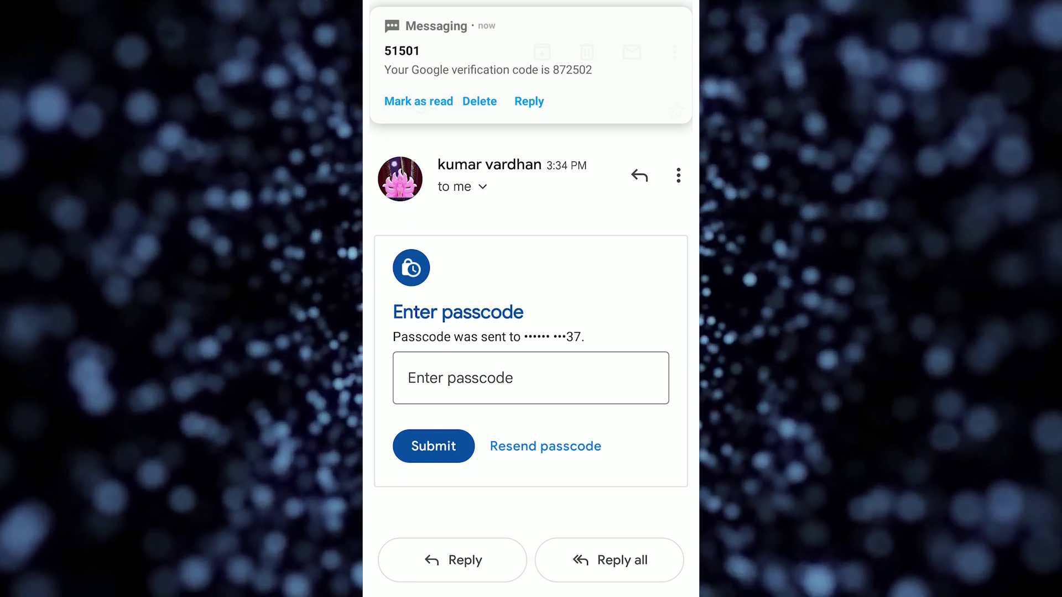
click(498, 378)
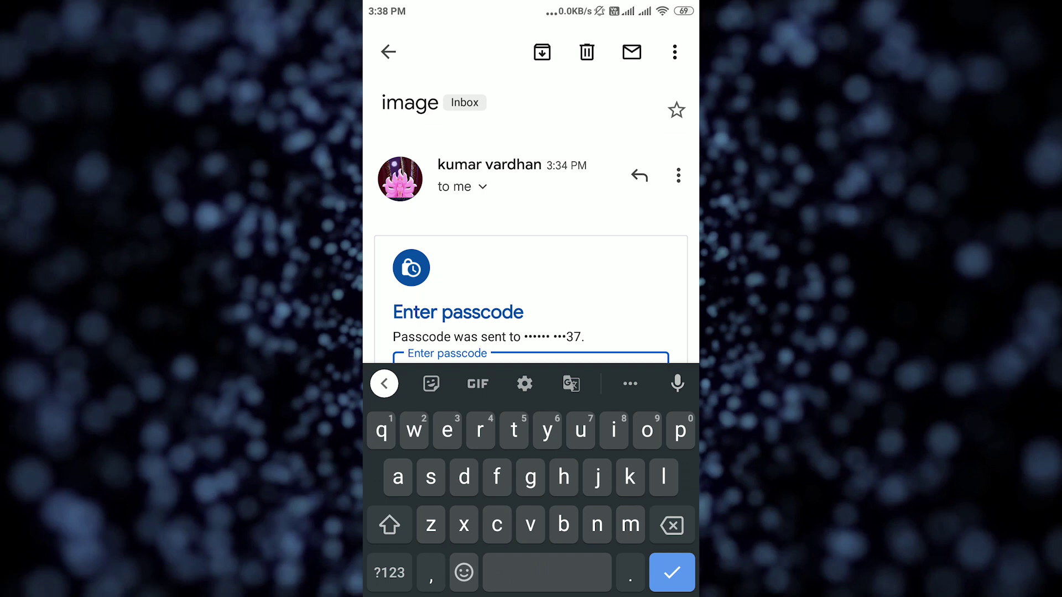
click(390, 572)
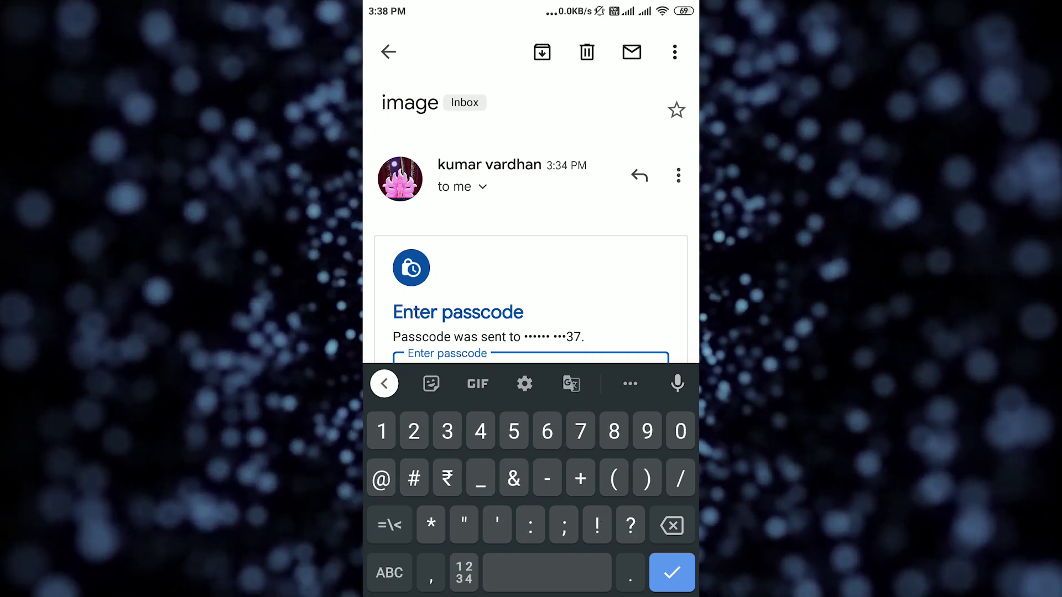
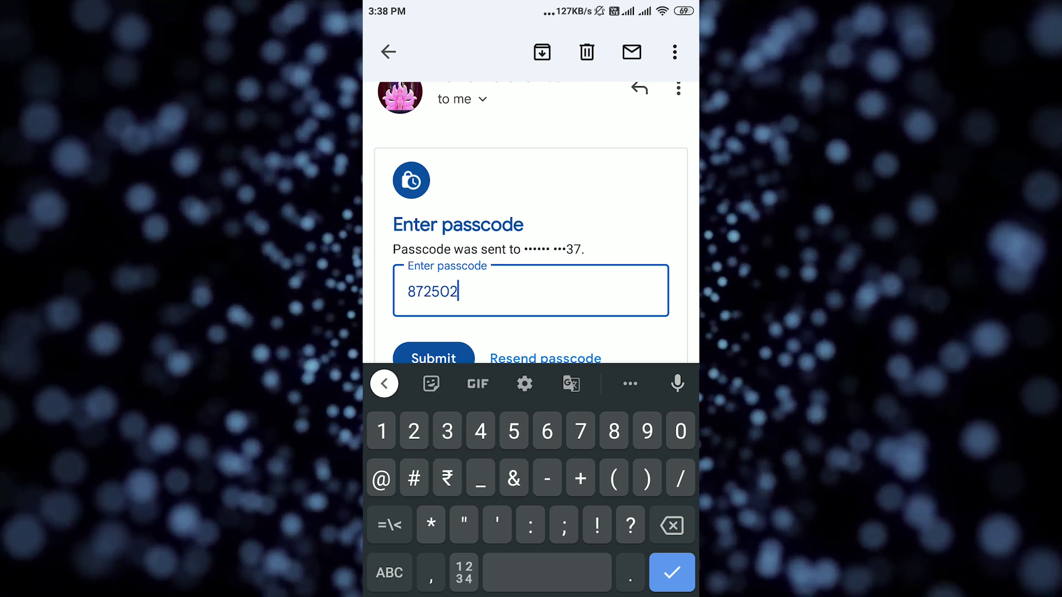
key(Return)
click(433, 445)
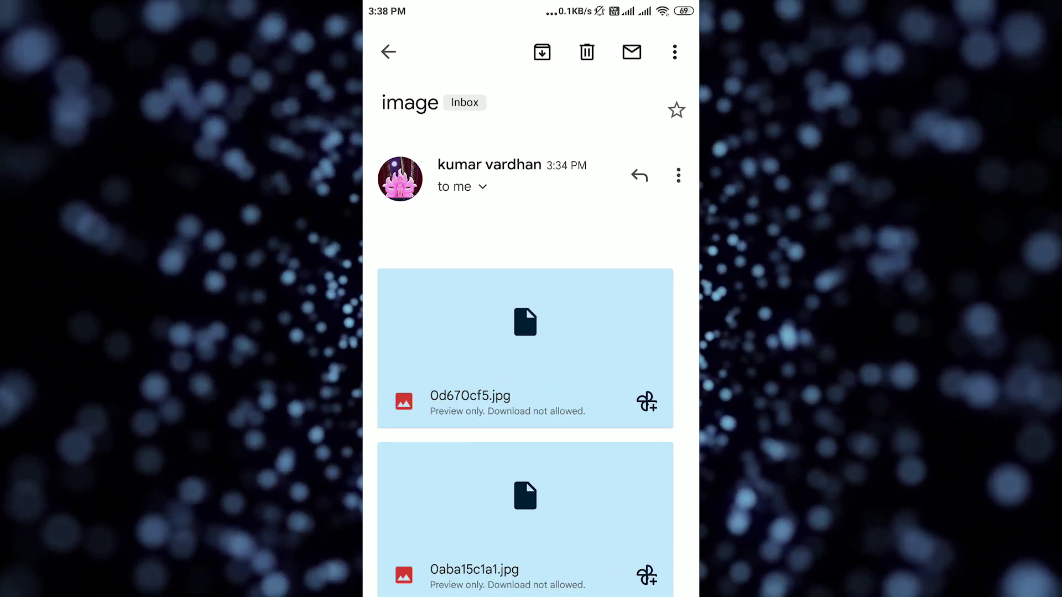
- View the photo 0aba15c1a1.jpg and confirm its options menu offers no download
scroll(531, 332, down, 3)
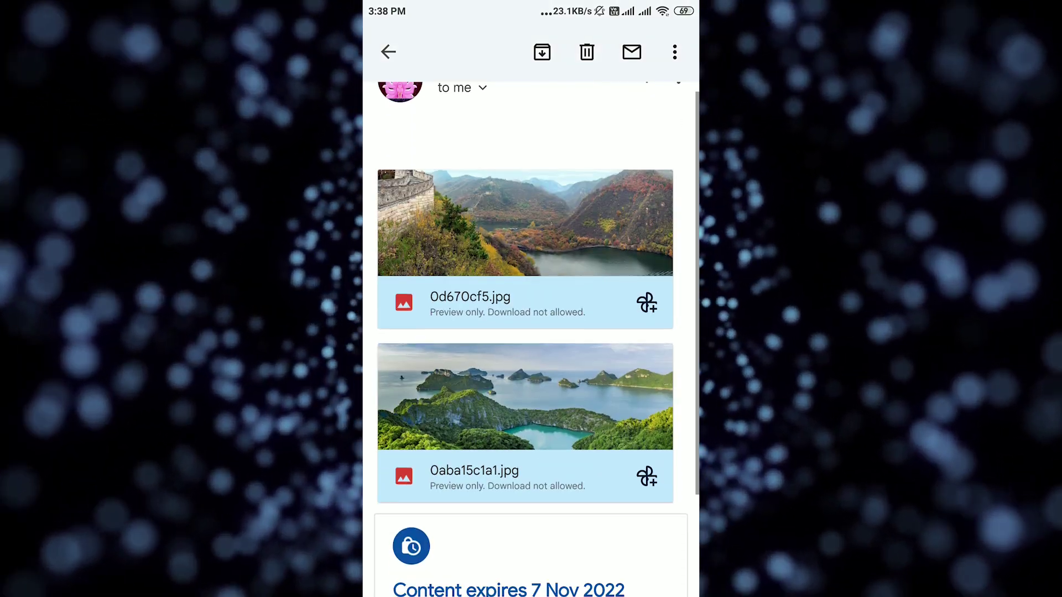
scroll(531, 332, up, 2)
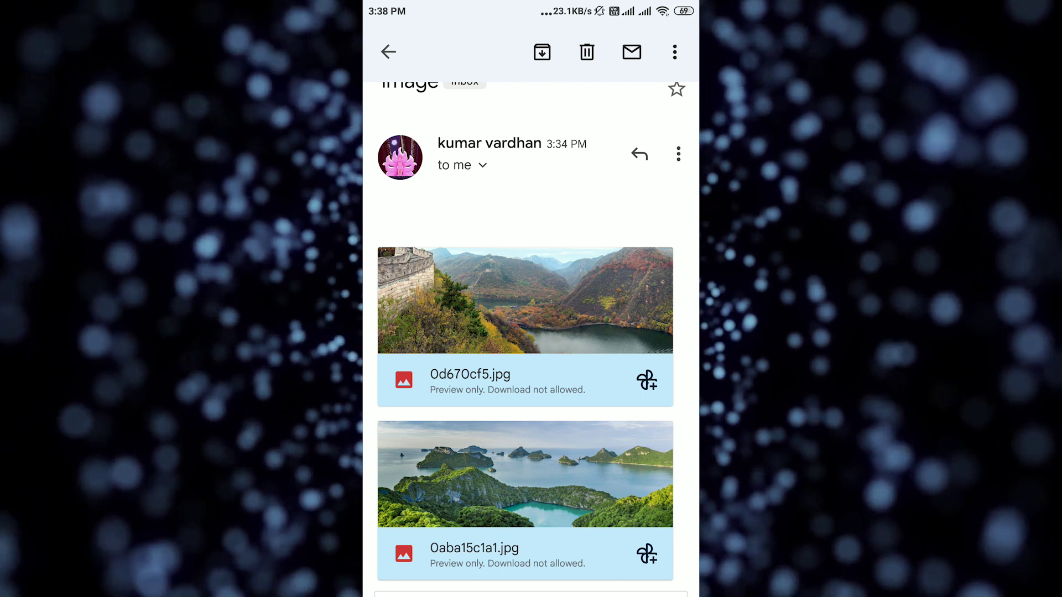
scroll(531, 331, down, 2)
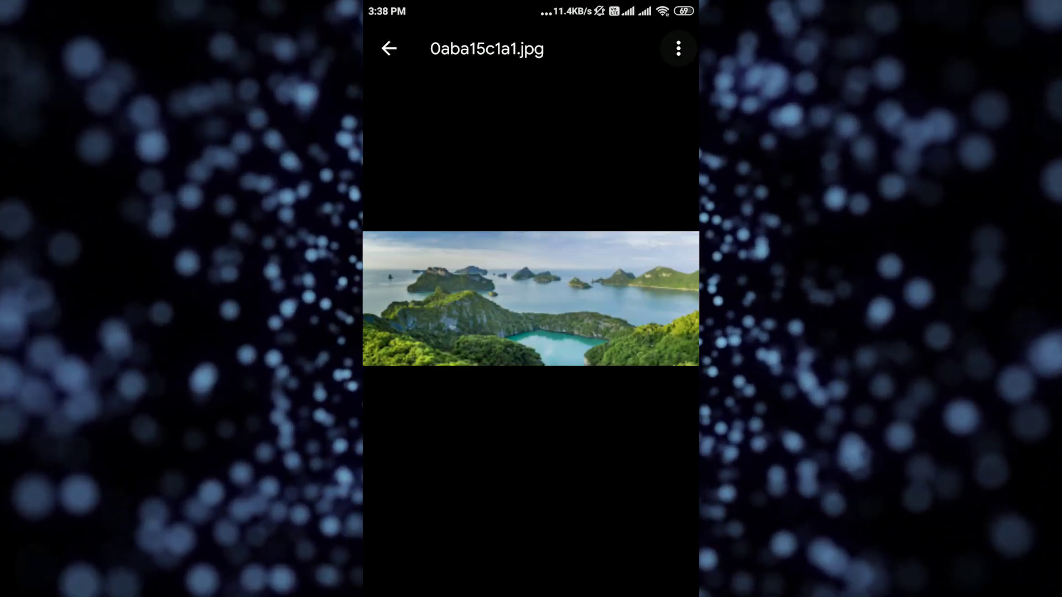
click(678, 49)
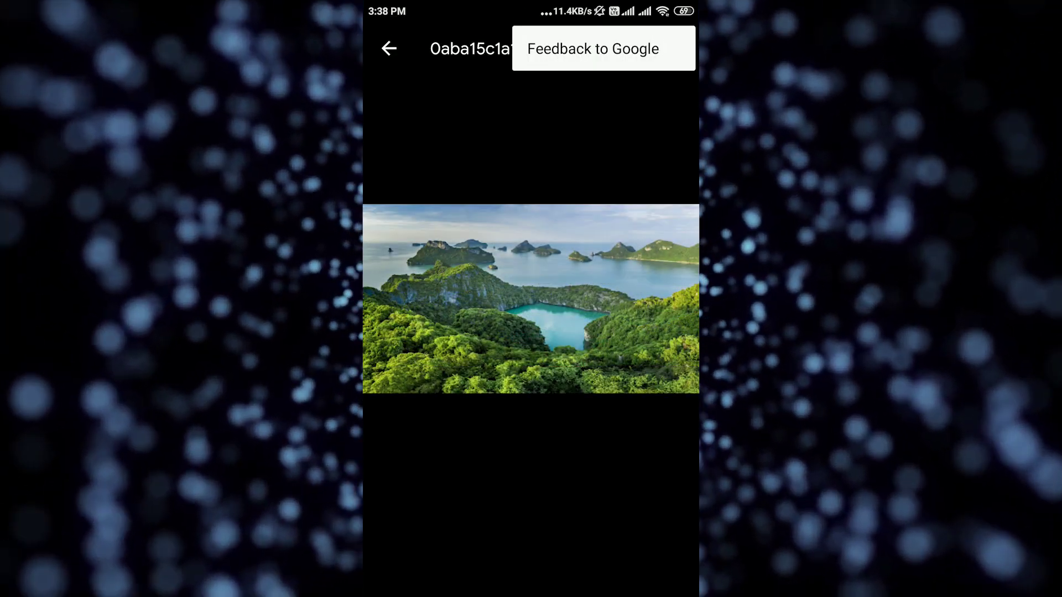
key(Escape)
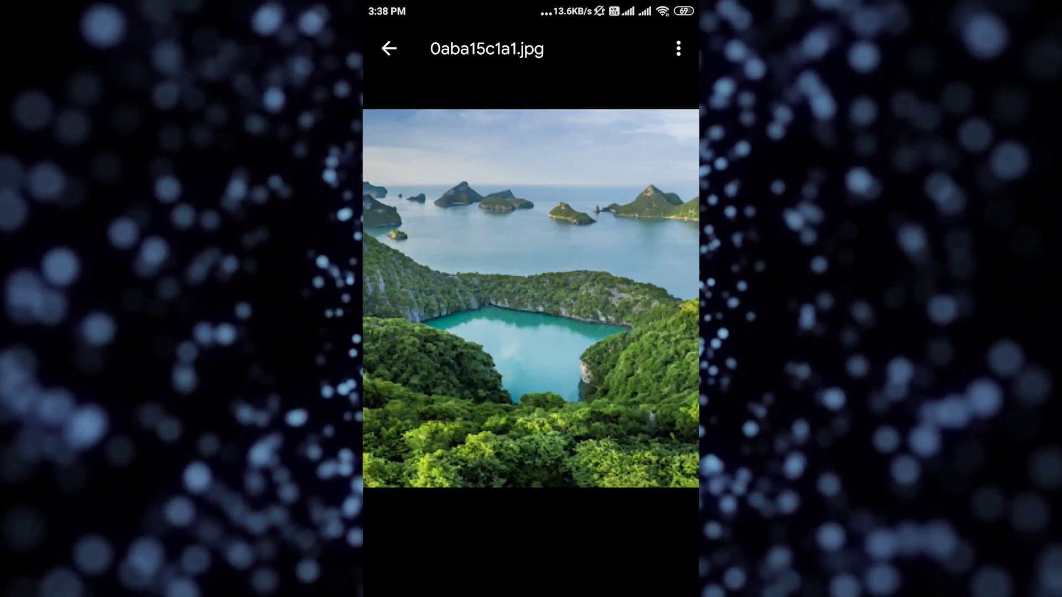
- Preview the second photo 0d670cf5.jpg, check its options, and return to the email
click(389, 48)
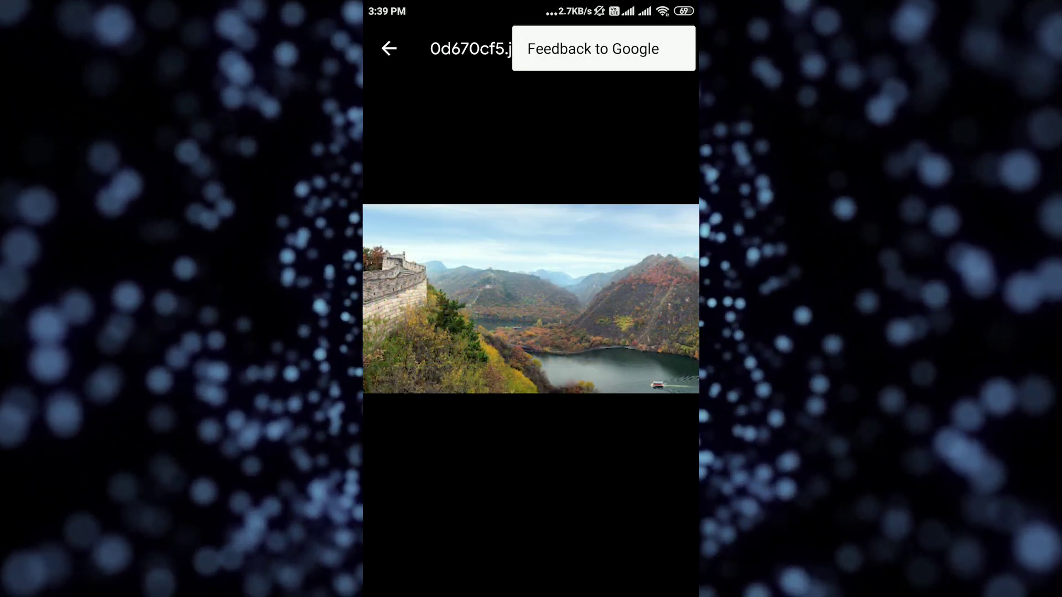
key(Escape)
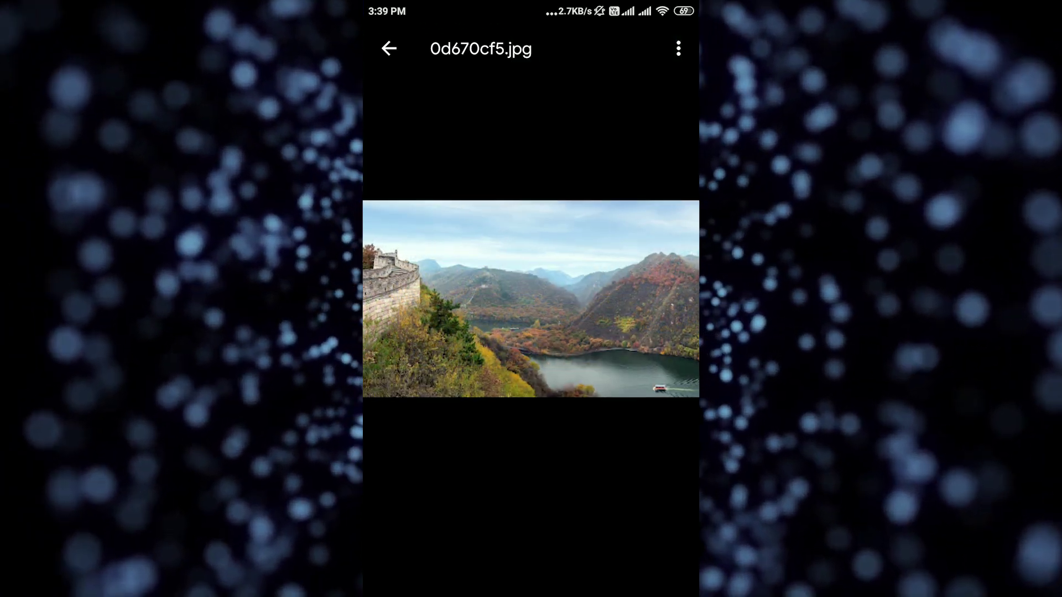
key(Escape)
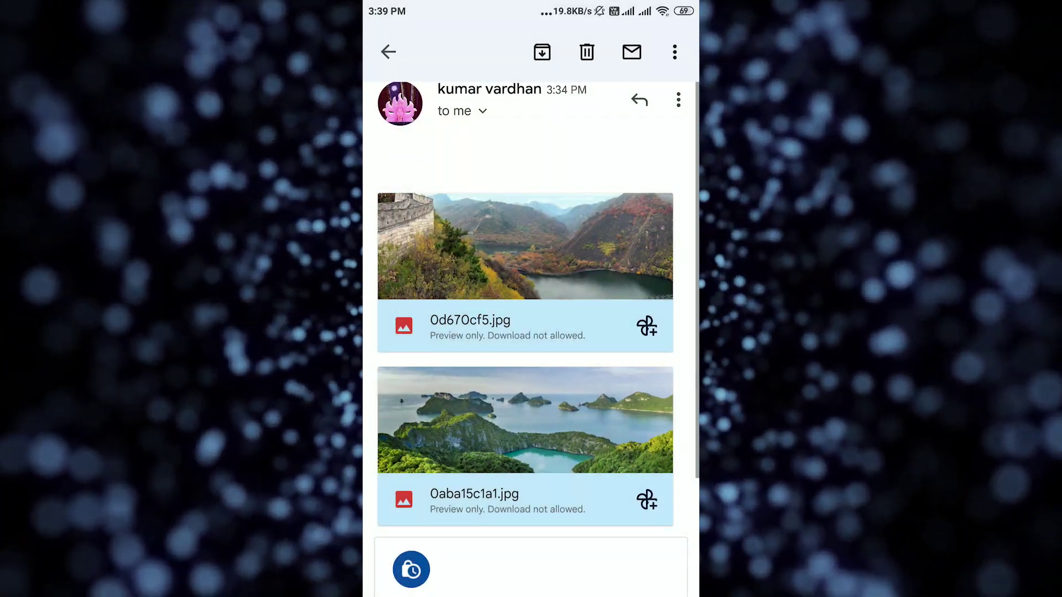